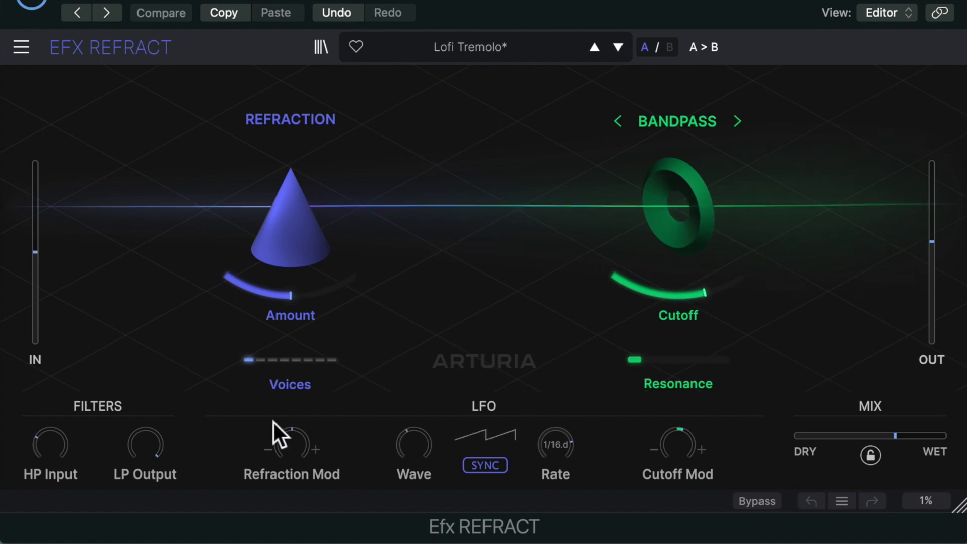
# Step: Raise the Voices count of Efx REFRACT on the Chop Vox track to 3
pyautogui.moveTo(250, 364); pyautogui.dragTo(292, 319)
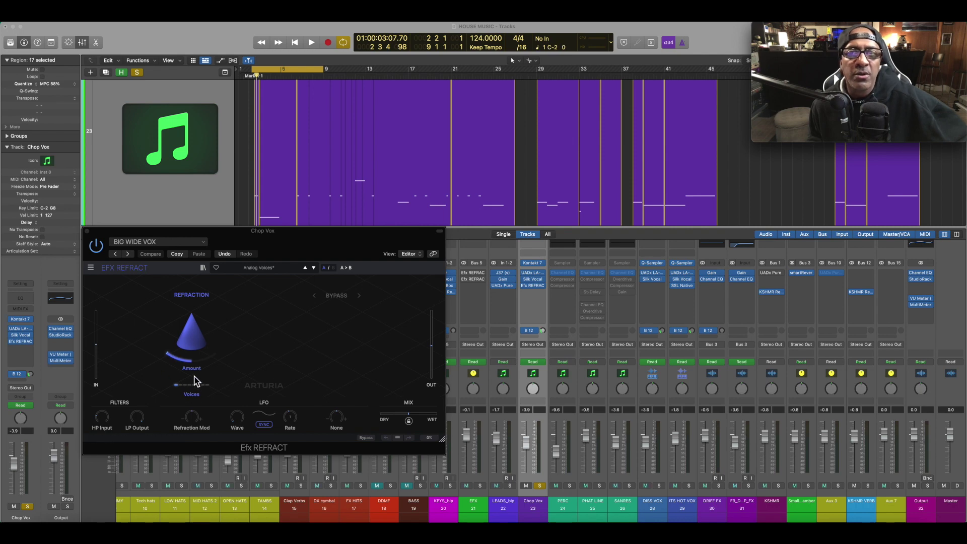
pyautogui.moveTo(179, 386); pyautogui.dragTo(190, 385)
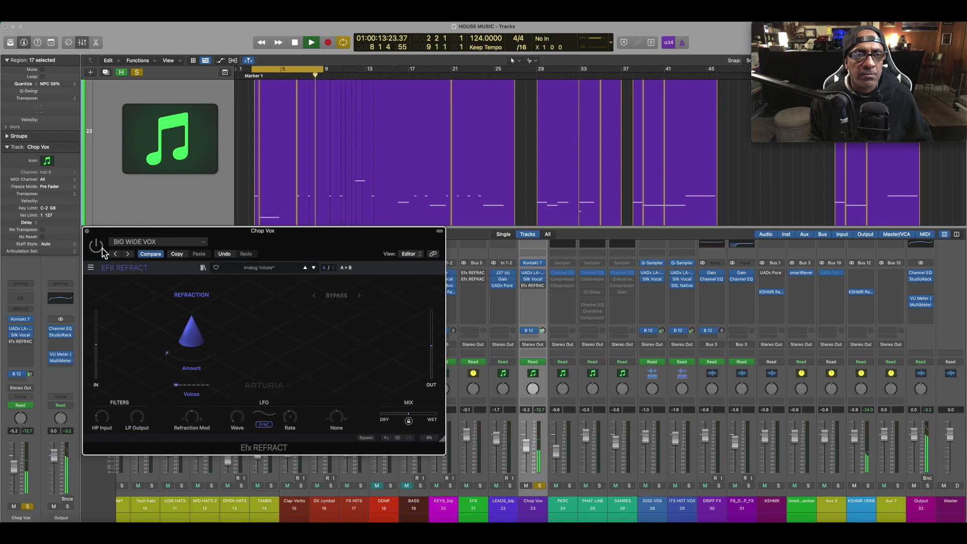
pyautogui.moveTo(178, 392)
pyautogui.moveTo(182, 385); pyautogui.dragTo(202, 379)
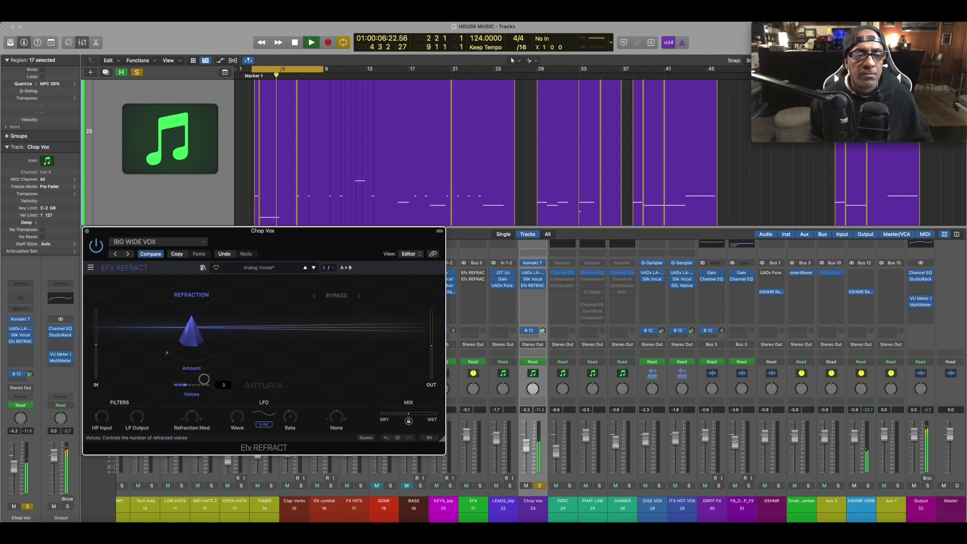
# Step: Raise the refraction Voices to 6 and set the refraction Amount to a low level
pyautogui.moveTo(169, 358)
pyautogui.moveTo(173, 355)
pyautogui.mouseDown()
pyautogui.moveTo(224, 352)
pyautogui.moveTo(232, 336)
pyautogui.moveTo(194, 333)
pyautogui.moveTo(173, 341)
pyautogui.moveTo(168, 356)
pyautogui.mouseUp()
pyautogui.moveTo(193, 393); pyautogui.dragTo(216, 382)
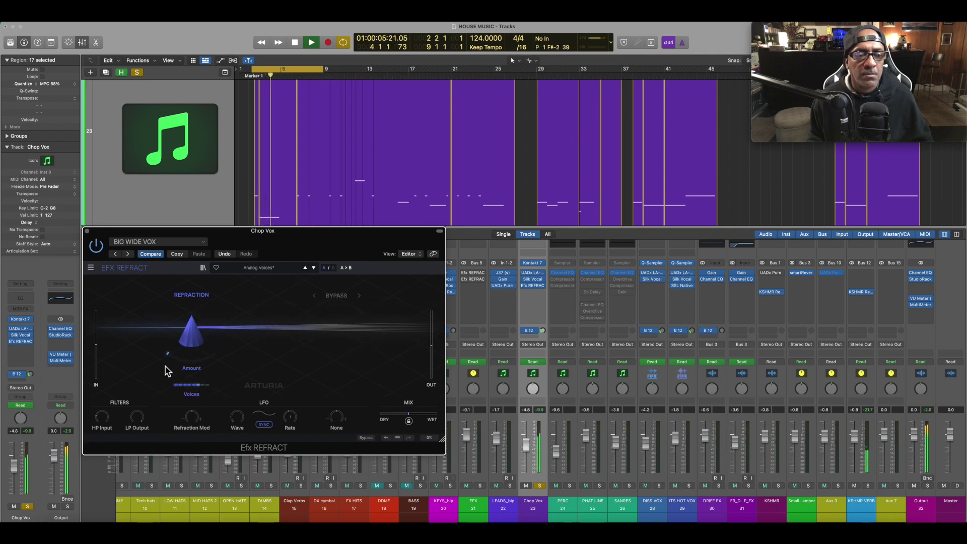
pyautogui.moveTo(178, 359)
pyautogui.mouseDown()
pyautogui.moveTo(204, 355)
pyautogui.moveTo(243, 298)
pyautogui.moveTo(168, 356)
pyautogui.mouseUp()
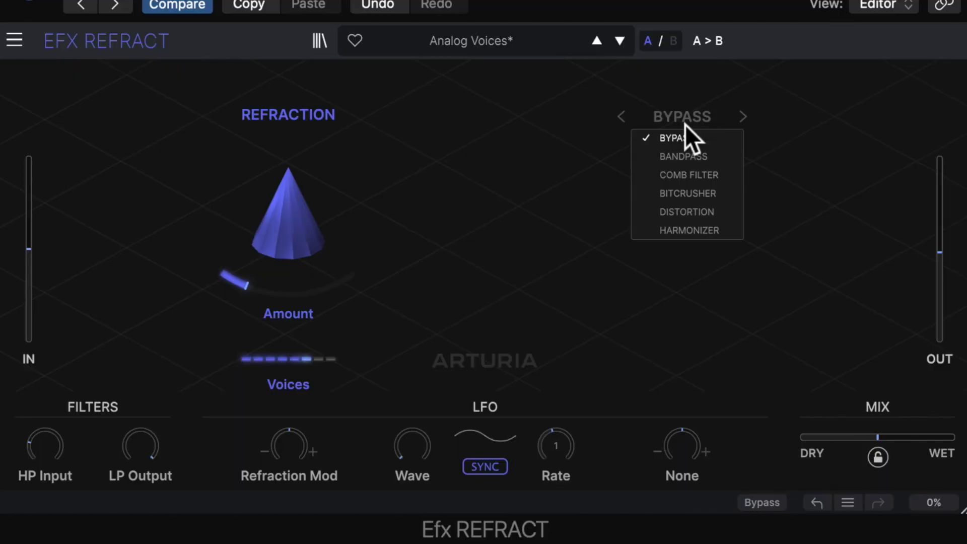
# Step: Try Bandpass as the second effect module and adjust its Cutoff and Resonance
pyautogui.click(694, 163)
pyautogui.moveTo(693, 304); pyautogui.dragTo(740, 313)
pyautogui.moveTo(650, 354); pyautogui.dragTo(654, 364)
# Step: Try the Comb Filter module with its Cutoff lowered to about 23.8 Hz, followed by the Bitcrusher module
pyautogui.click(716, 123)
pyautogui.click(708, 177)
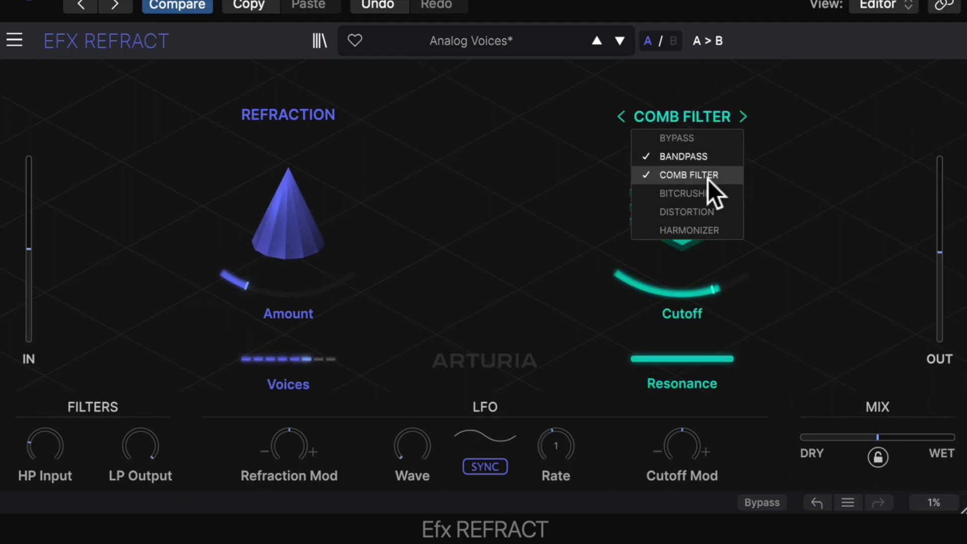
pyautogui.moveTo(715, 269); pyautogui.dragTo(542, 283)
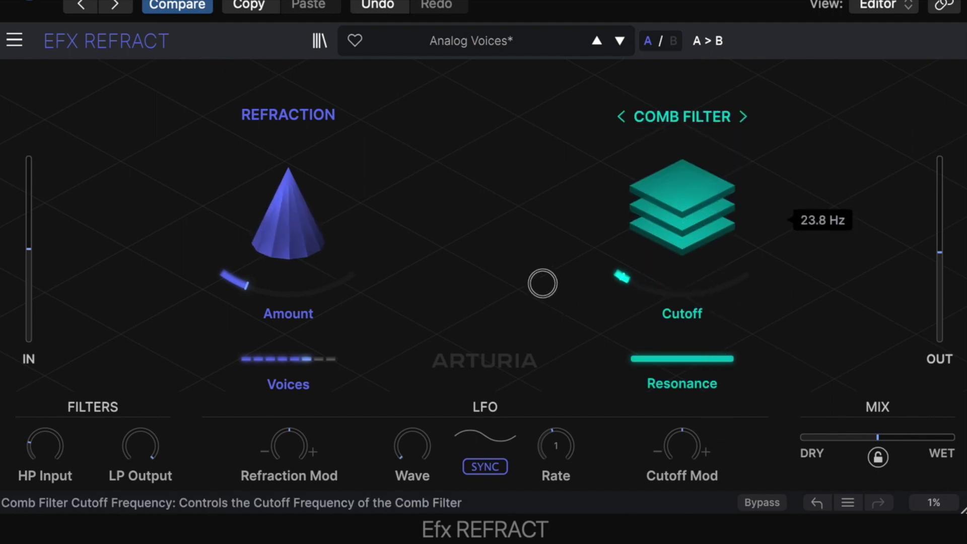
pyautogui.click(697, 200)
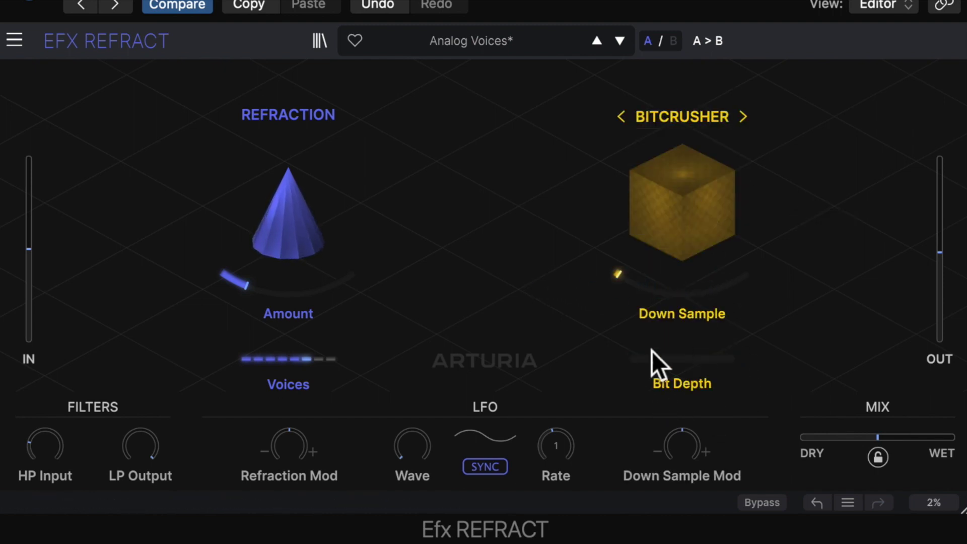
# Step: Switch the second module to Distortion, set its Drive to about 39 dB and look through the Algorithm options
pyautogui.click(700, 117)
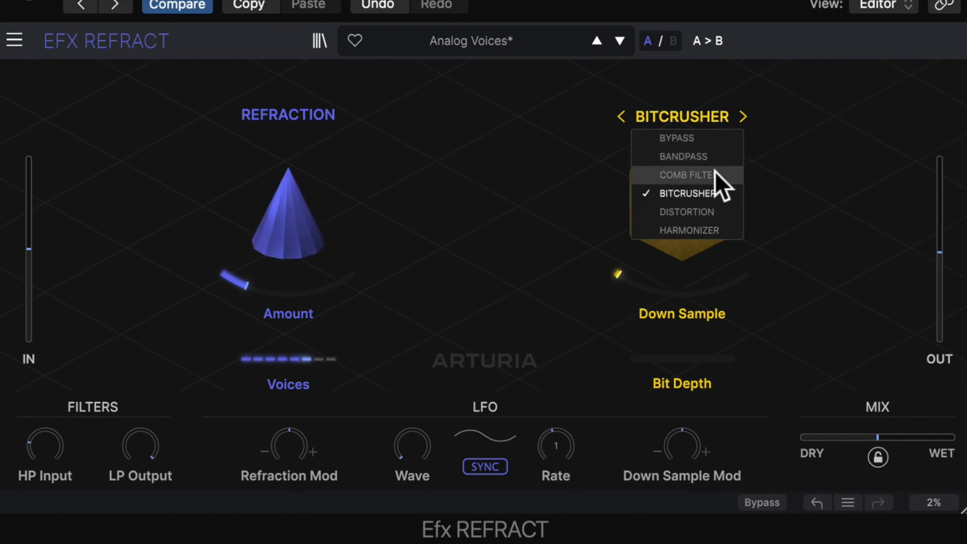
pyautogui.click(715, 210)
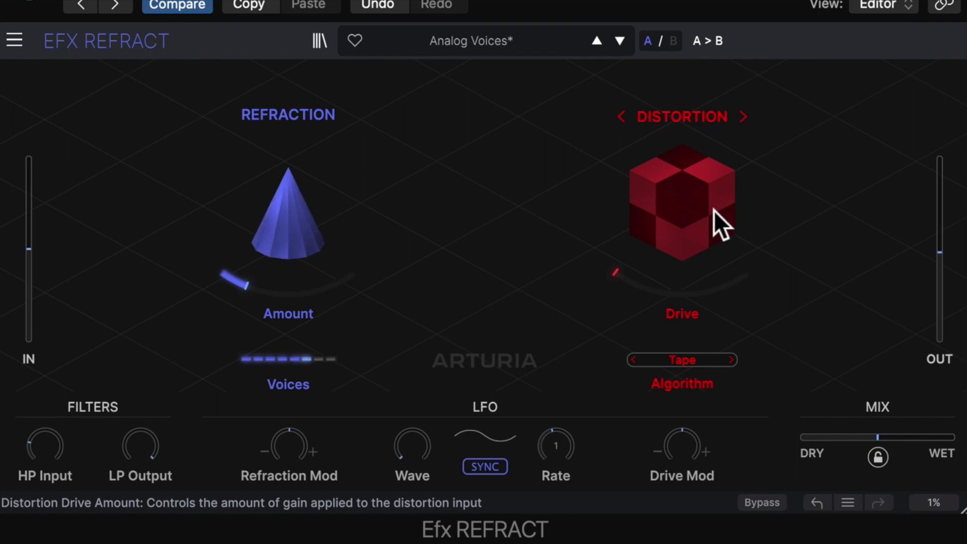
pyautogui.moveTo(625, 288); pyautogui.dragTo(812, 305)
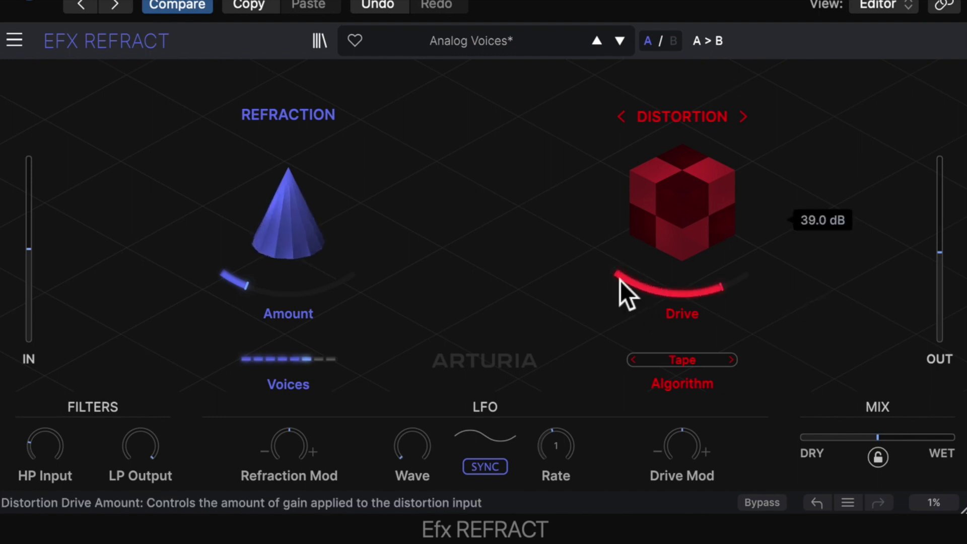
pyautogui.click(684, 360)
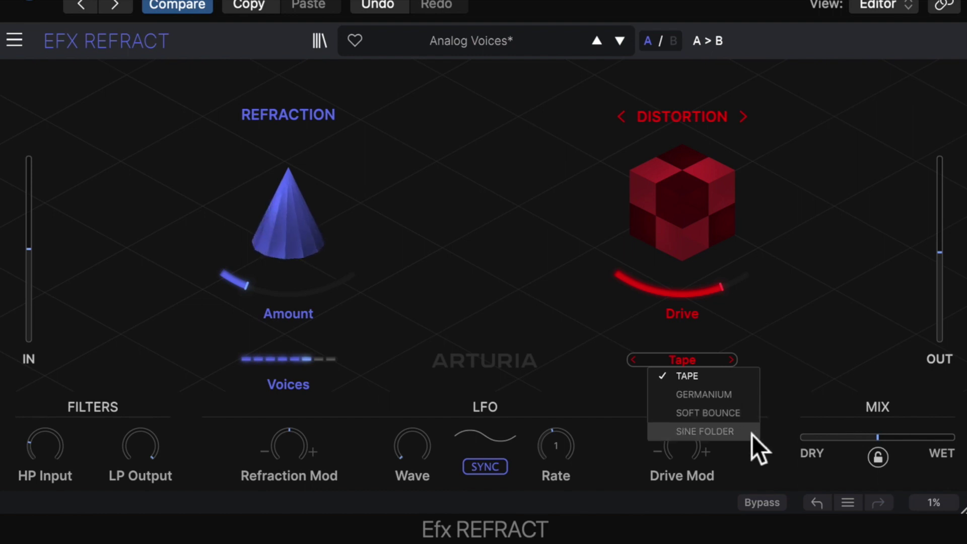
pyautogui.click(796, 322)
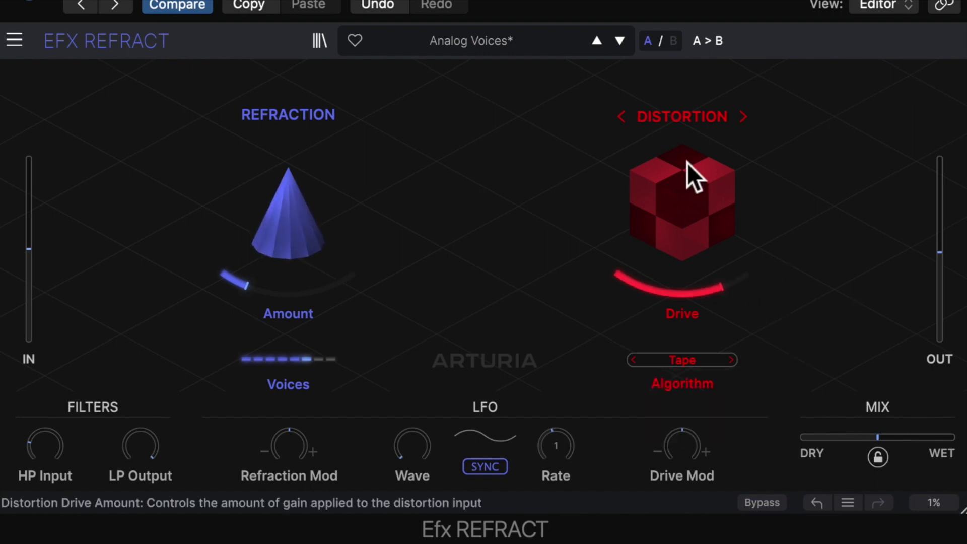
# Step: Switch the second module to Harmonizer and look through its Chord options without changing the chord
pyautogui.click(697, 119)
pyautogui.click(686, 230)
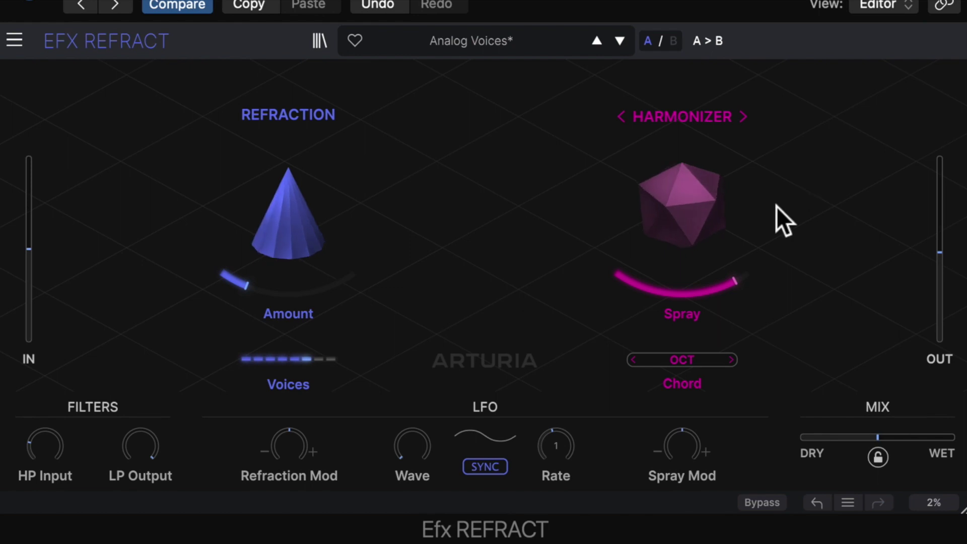
pyautogui.click(697, 359)
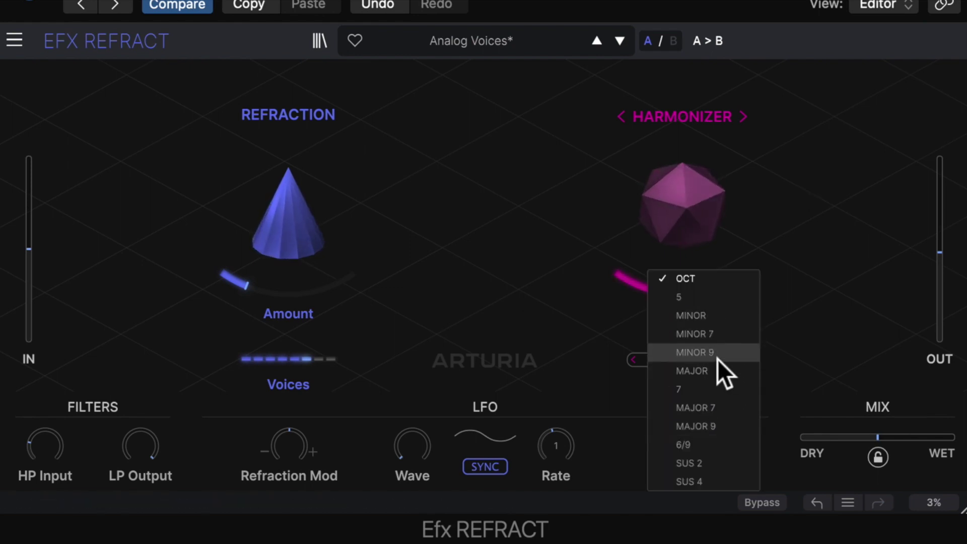
pyautogui.click(790, 335)
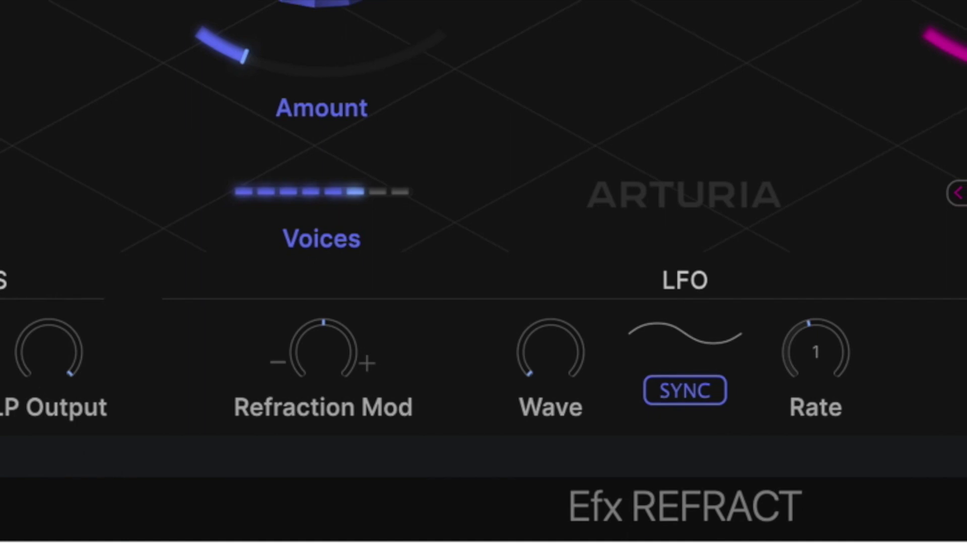
# Step: Enlarge the Efx REFRACT plug-in window
pyautogui.moveTo(335, 363)
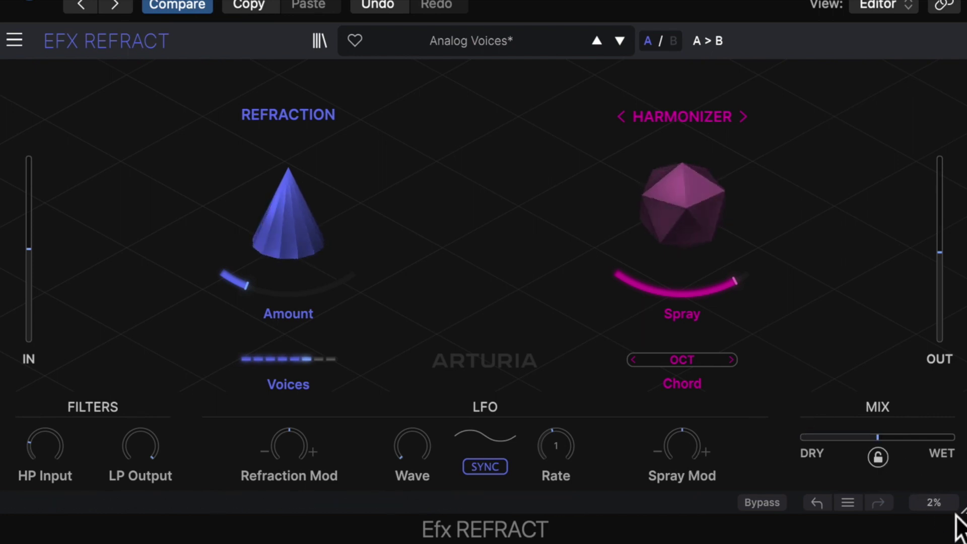
pyautogui.moveTo(961, 510); pyautogui.dragTo(966, 543)
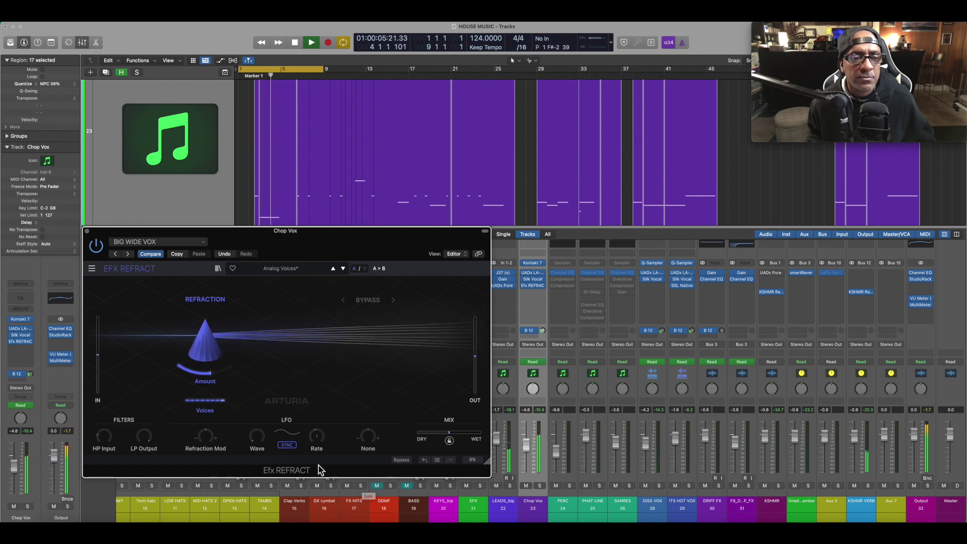
# Step: Replay the track from about bar 2 with Efx REFRACT bypassed on Chop Vox, and re-enable the plug-in to compare
pyautogui.press('space')
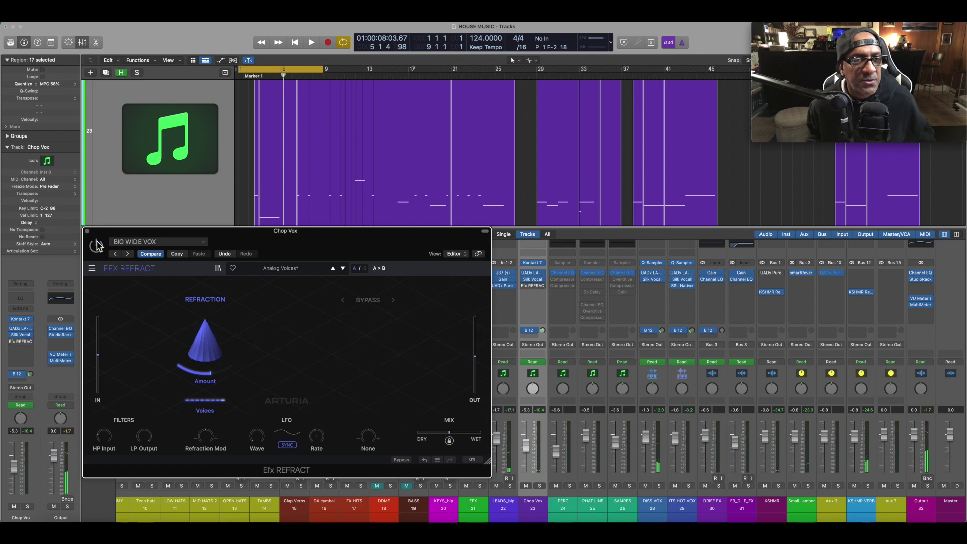
pyautogui.click(257, 81)
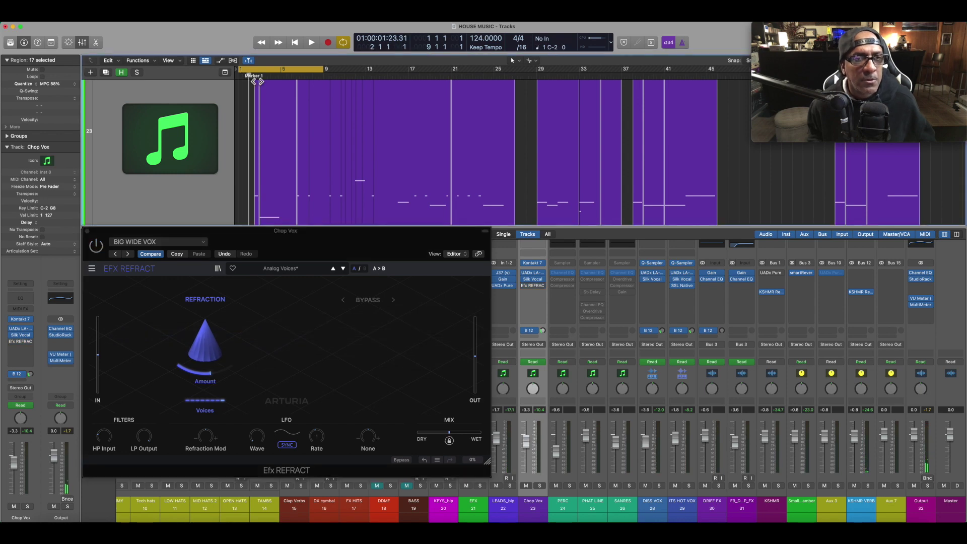
pyautogui.press('space')
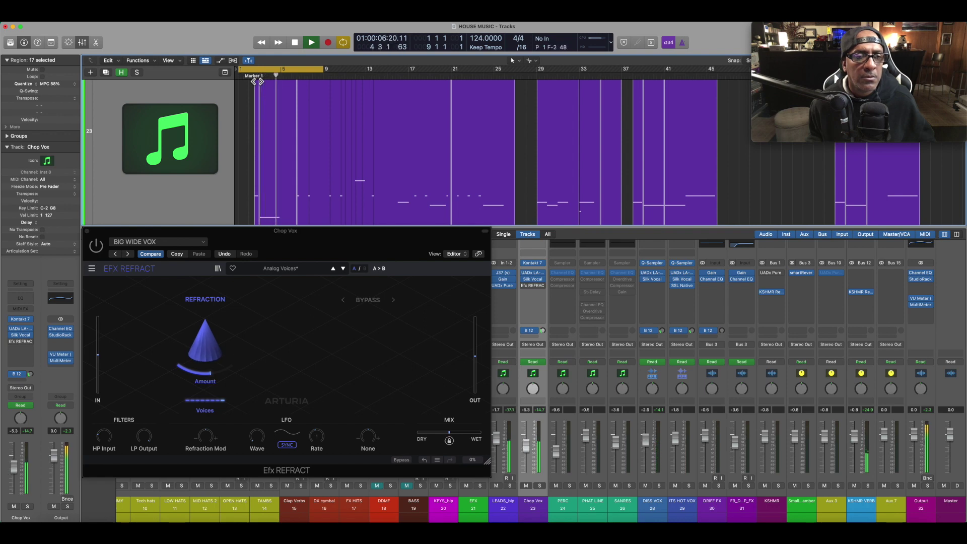
pyautogui.click(96, 247)
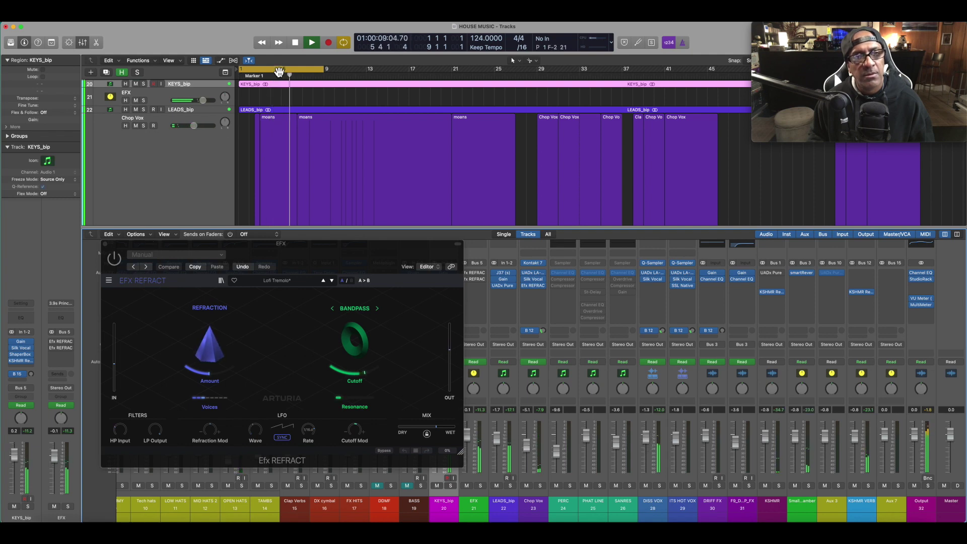
# Step: Stop playback and move the EFX track's Efx REFRACT window clear of the mixer inserts
pyautogui.click(295, 44)
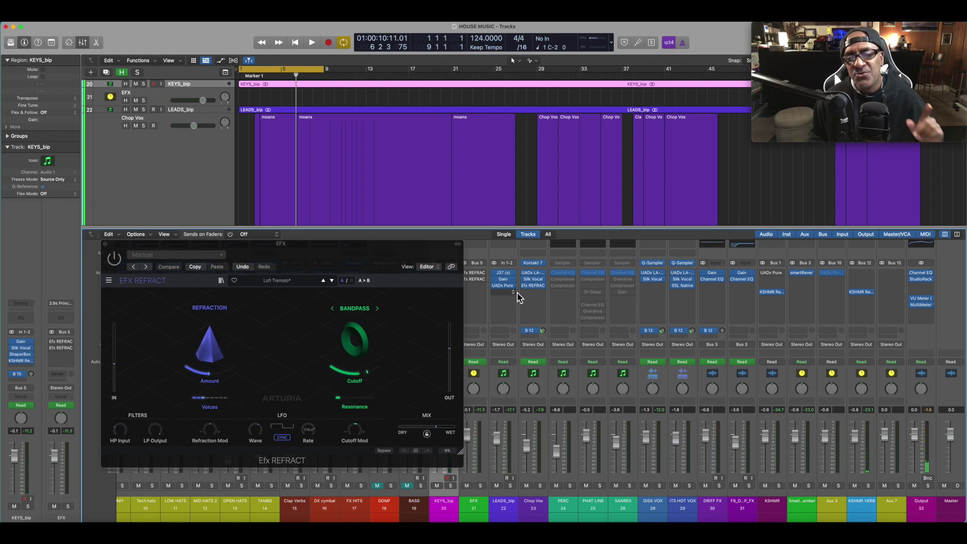
pyautogui.click(428, 247)
pyautogui.moveTo(429, 247); pyautogui.dragTo(369, 286)
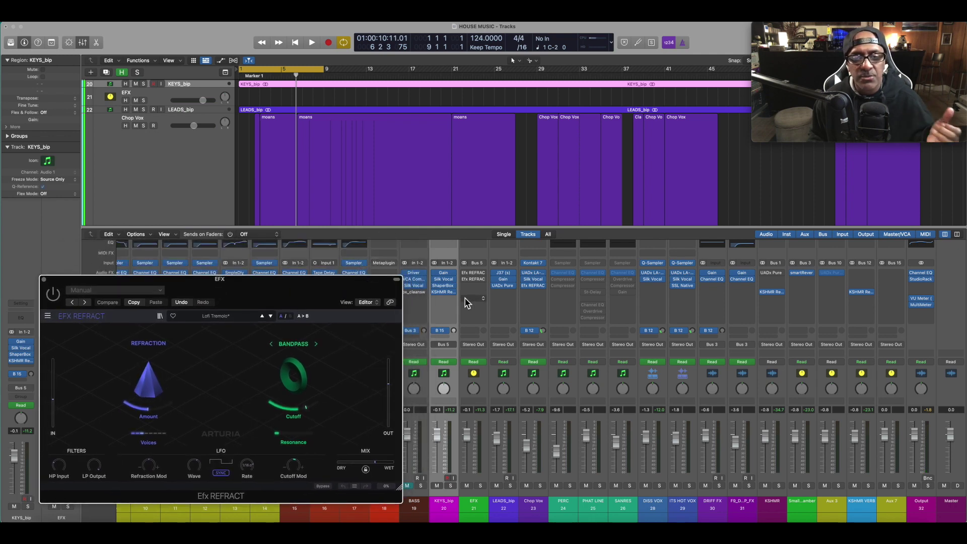
# Step: Open the ShaperBox insert on the KEYS_bip track and place its window beside the Efx REFRACT window
pyautogui.click(447, 286)
pyautogui.click(529, 184)
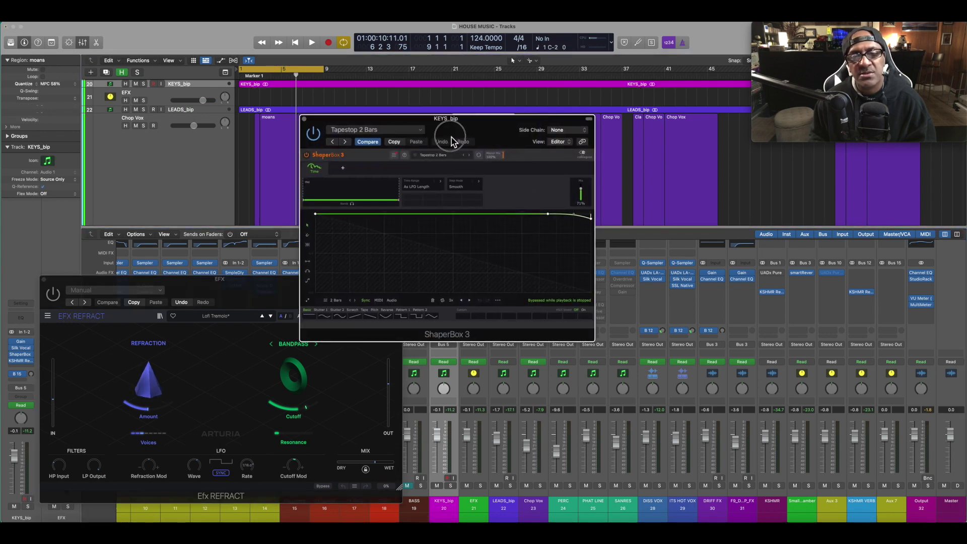
pyautogui.moveTo(446, 133); pyautogui.dragTo(663, 244)
# Step: Play the project, toggle ShaperBox's bypass on KEYS_bip to hear its effect, and close the ShaperBox window
pyautogui.press('space')
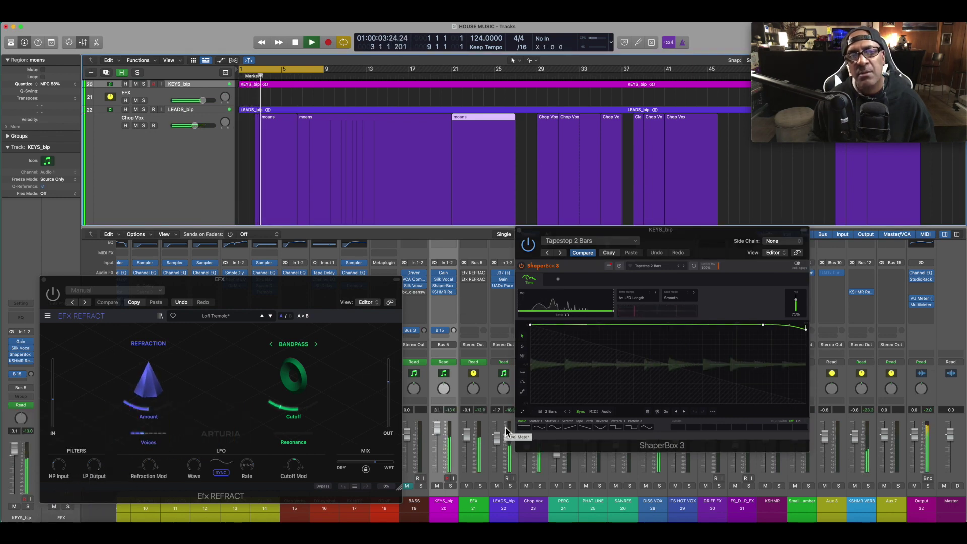
pyautogui.click(528, 245)
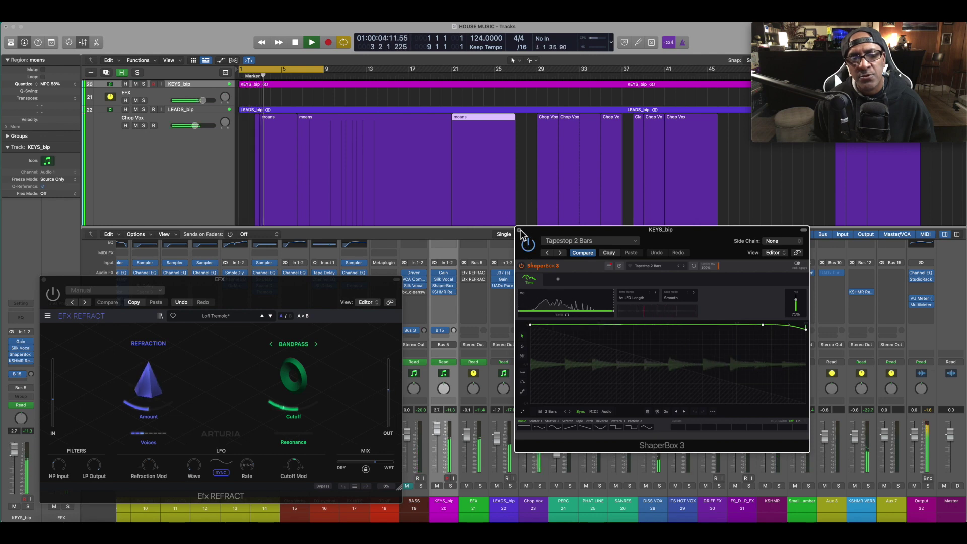
pyautogui.click(521, 233)
# Step: Reposition the EFX track's Efx REFRACT window and compare the sound with the plug-in bypassed and enabled twice during playback
pyautogui.moveTo(337, 288); pyautogui.dragTo(370, 285)
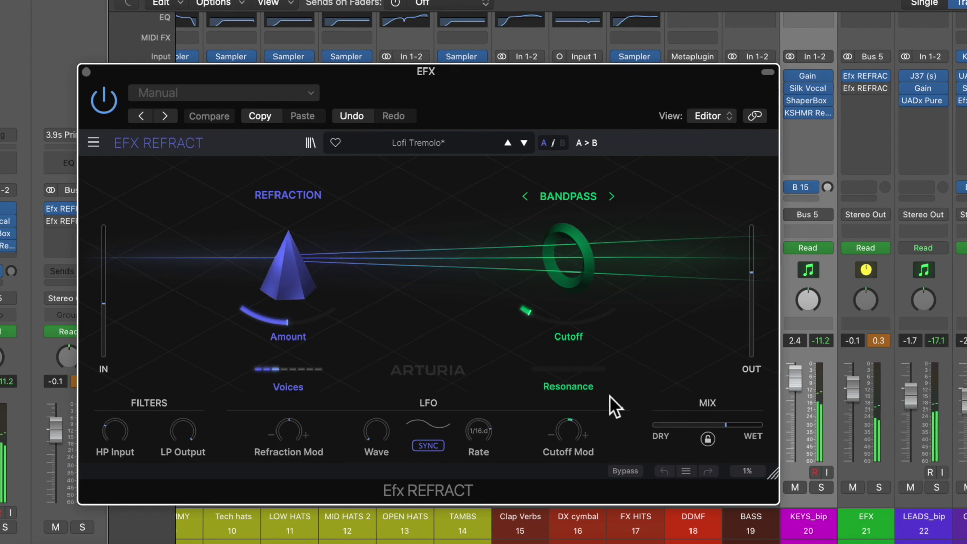
pyautogui.click(104, 116)
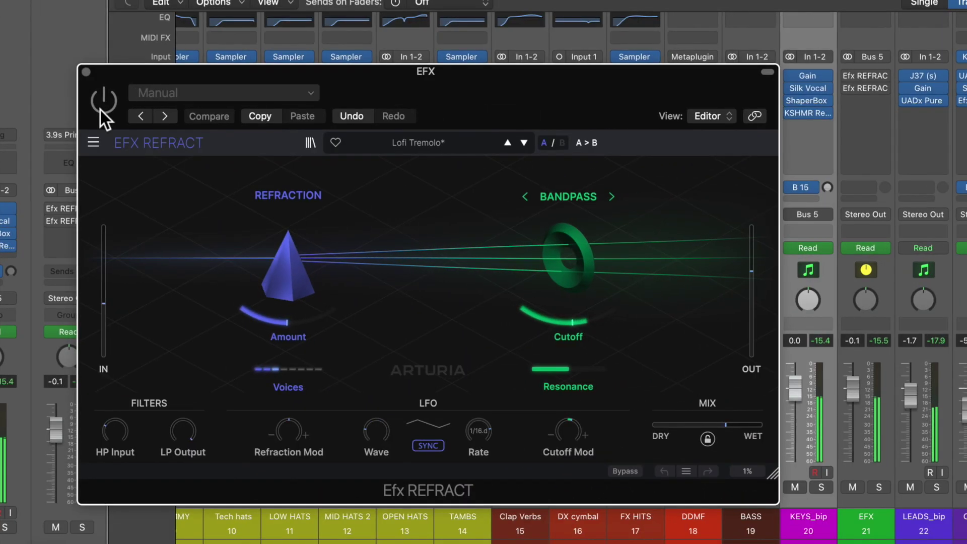
pyautogui.click(101, 109)
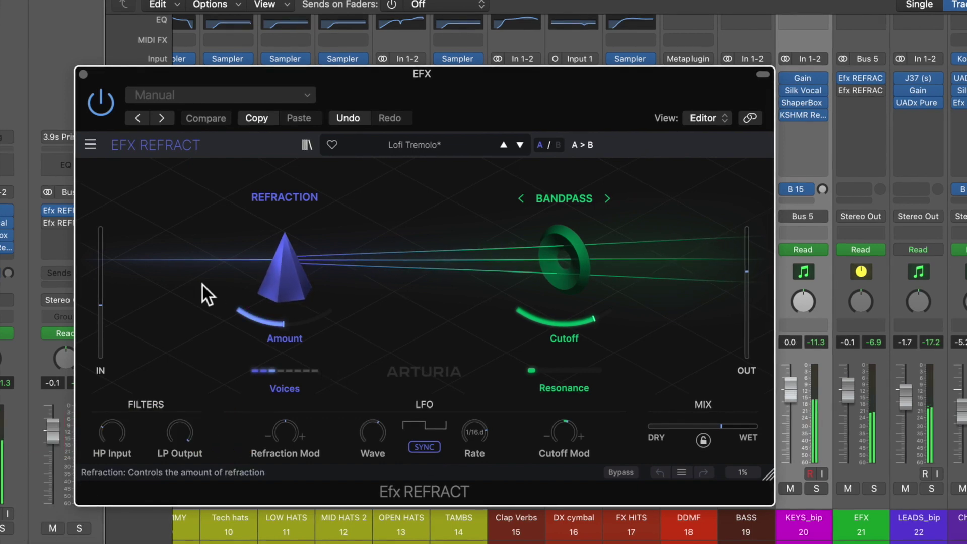
pyautogui.click(99, 103)
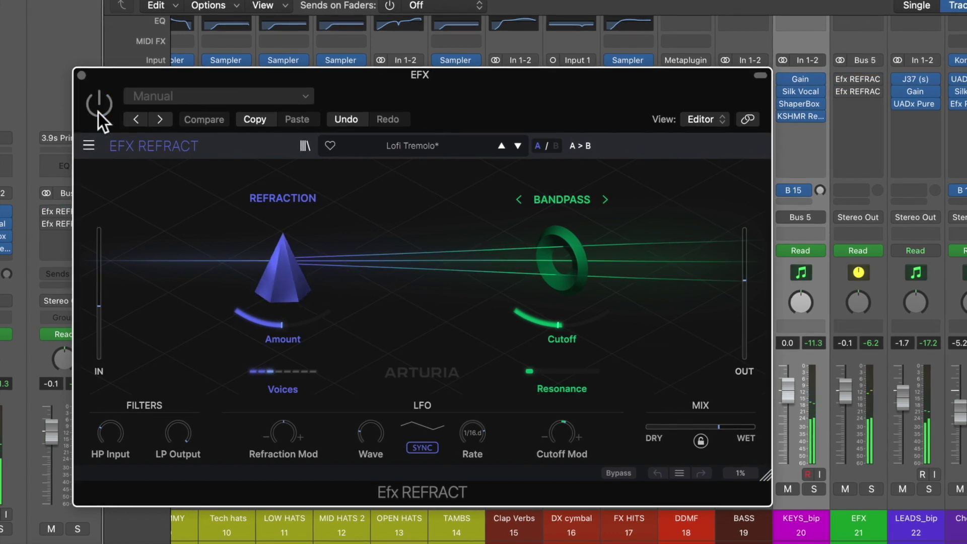
pyautogui.click(98, 105)
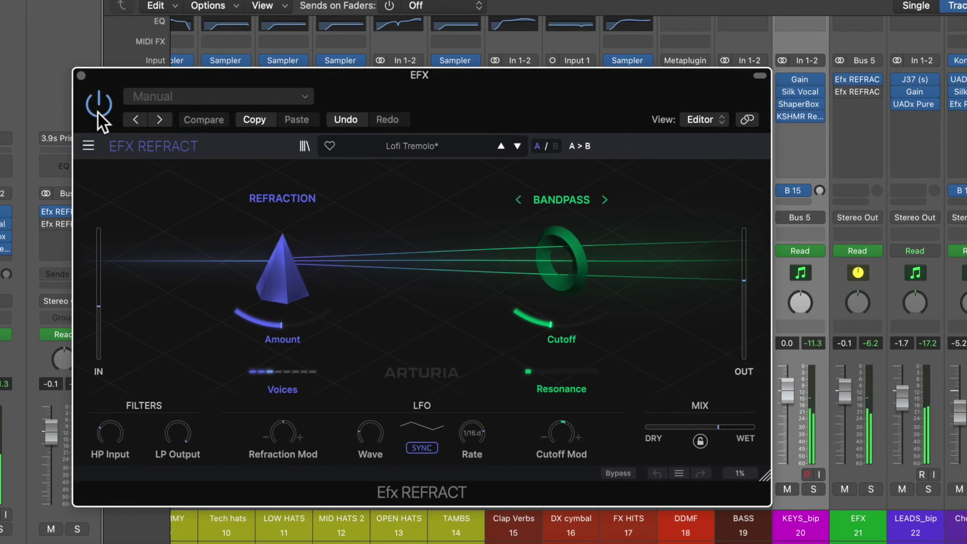